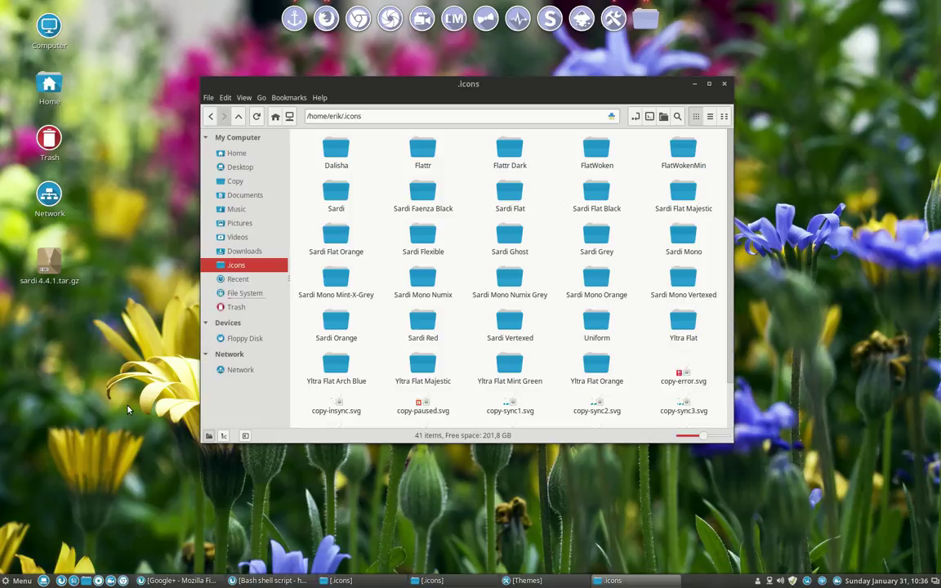
Open the Sardi Flexible folder in ~/.icons and inspect change-color.sh and random-change-color.sh.
click(49, 262)
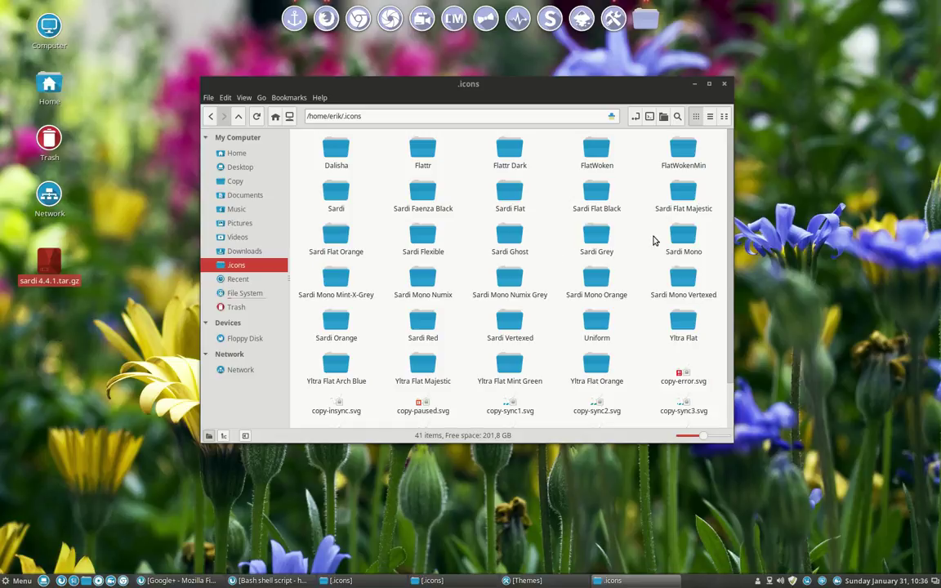
click(423, 238)
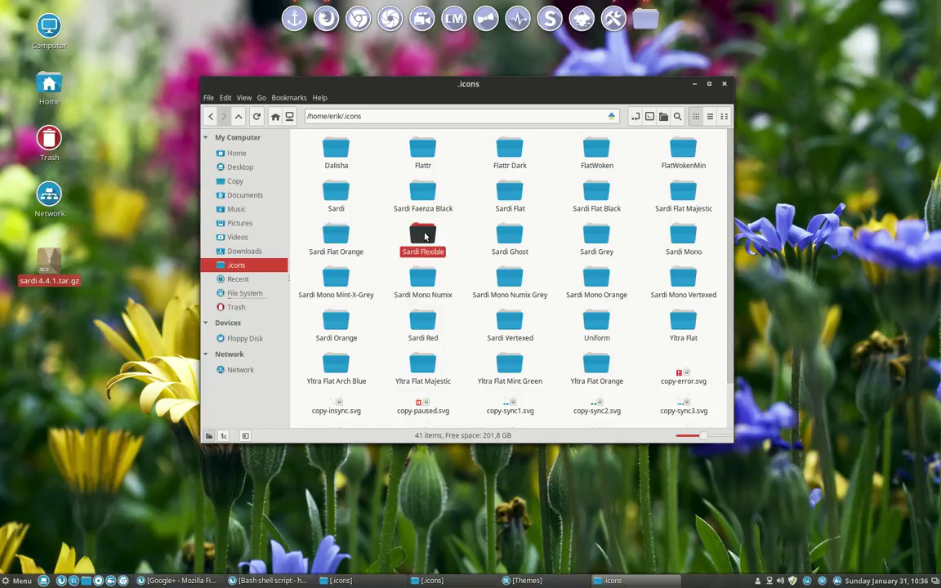
double_click(423, 237)
click(424, 152)
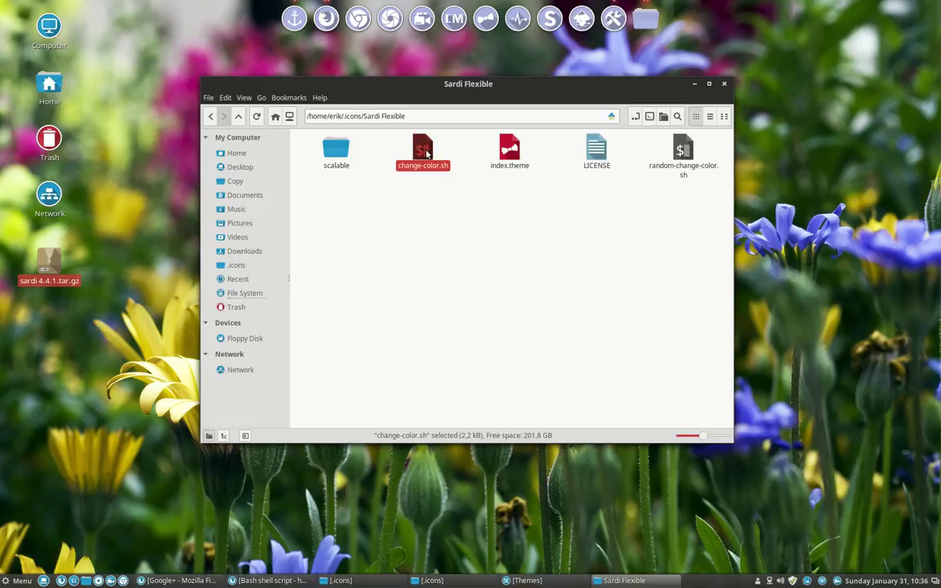
click(683, 152)
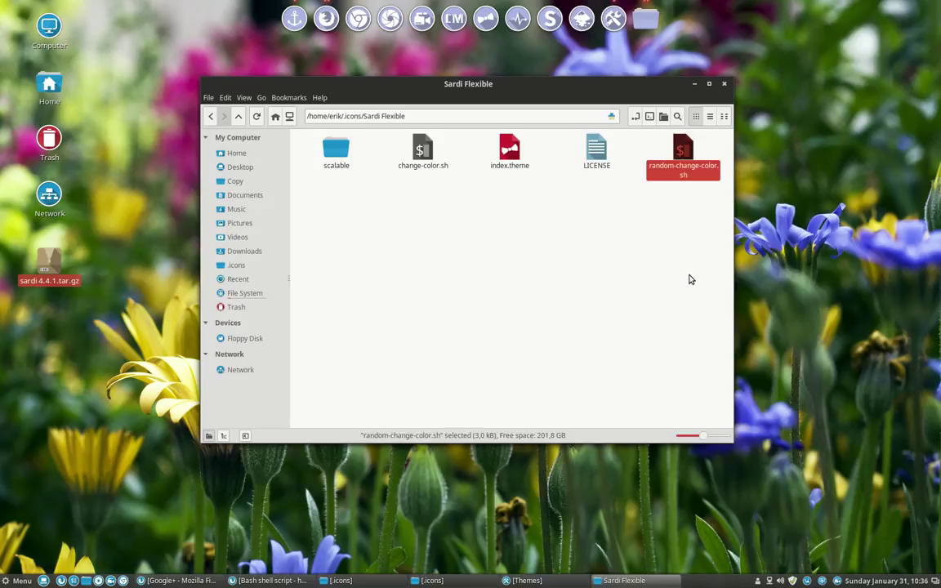
click(424, 150)
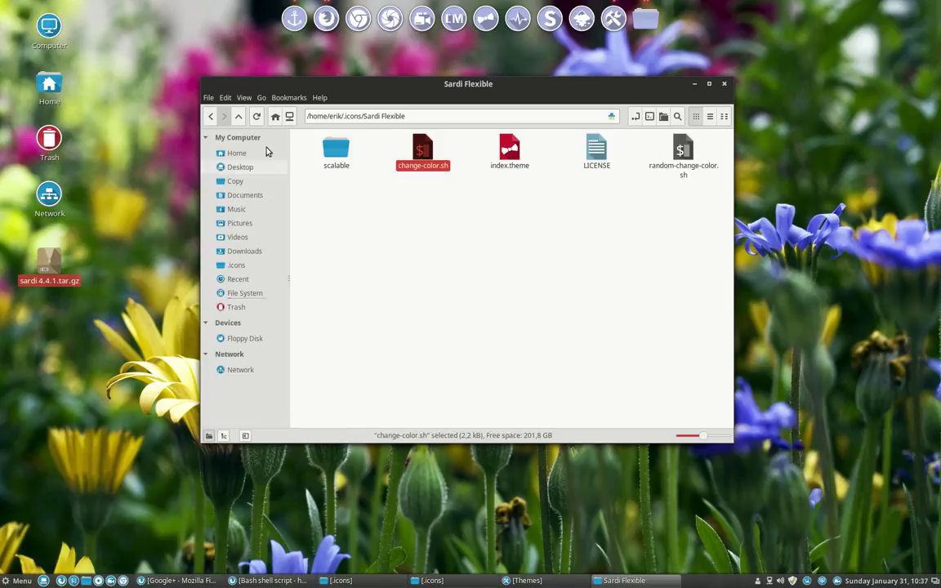
Duplicate the Sardi Flexible folder in .icons as a backup copy.
click(239, 117)
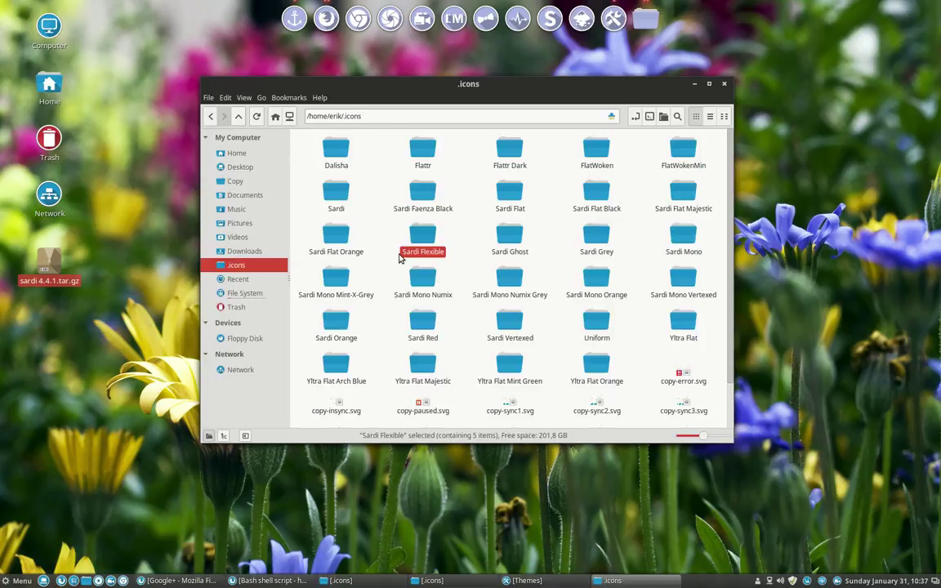
right_click(418, 238)
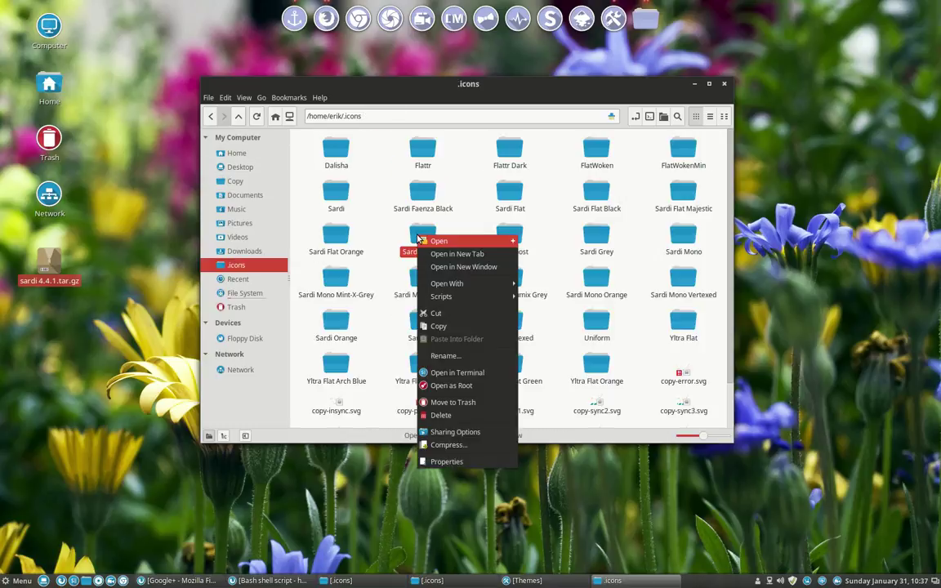
click(466, 328)
right_click(456, 250)
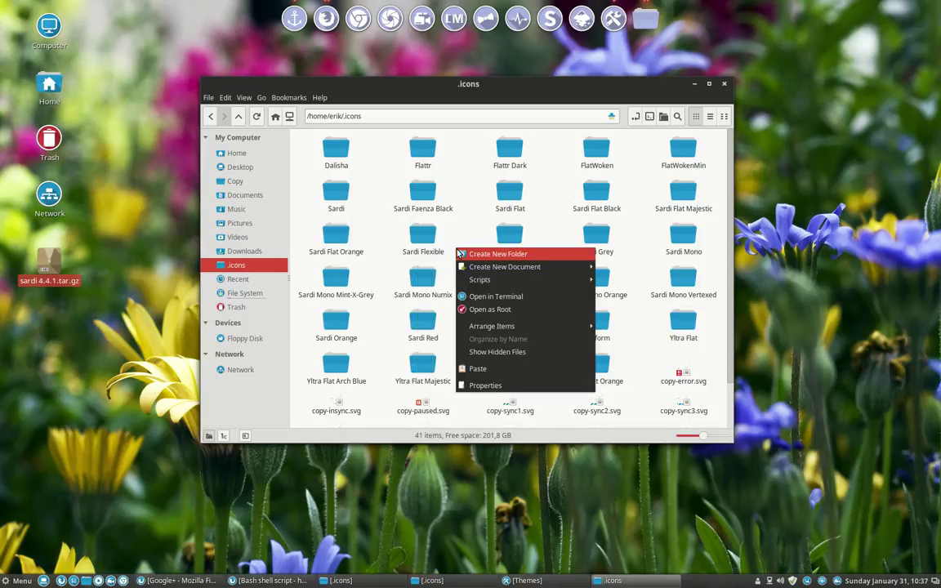
click(490, 370)
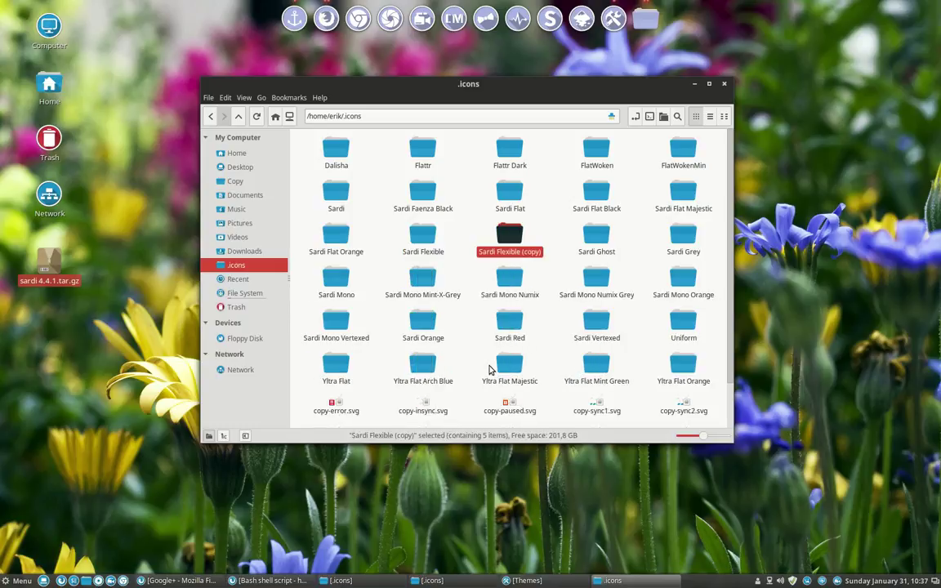
Reopen the original Sardi Flexible folder and open a terminal inside it.
click(422, 236)
double_click(422, 236)
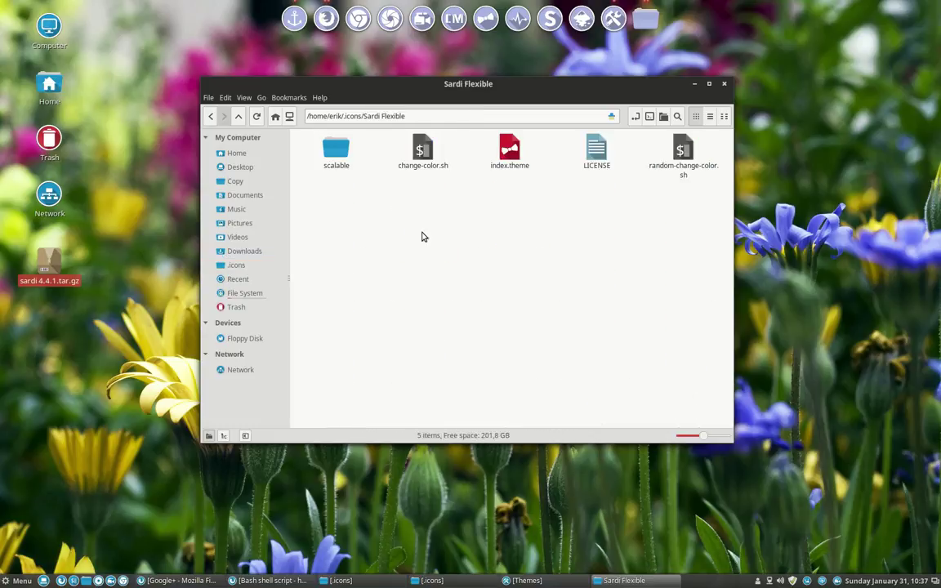
right_click(369, 245)
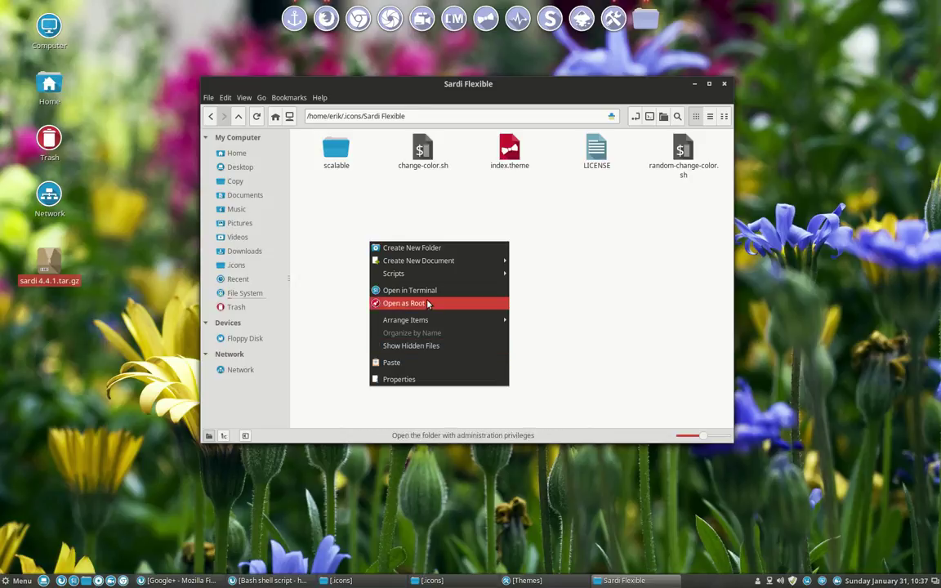
click(401, 290)
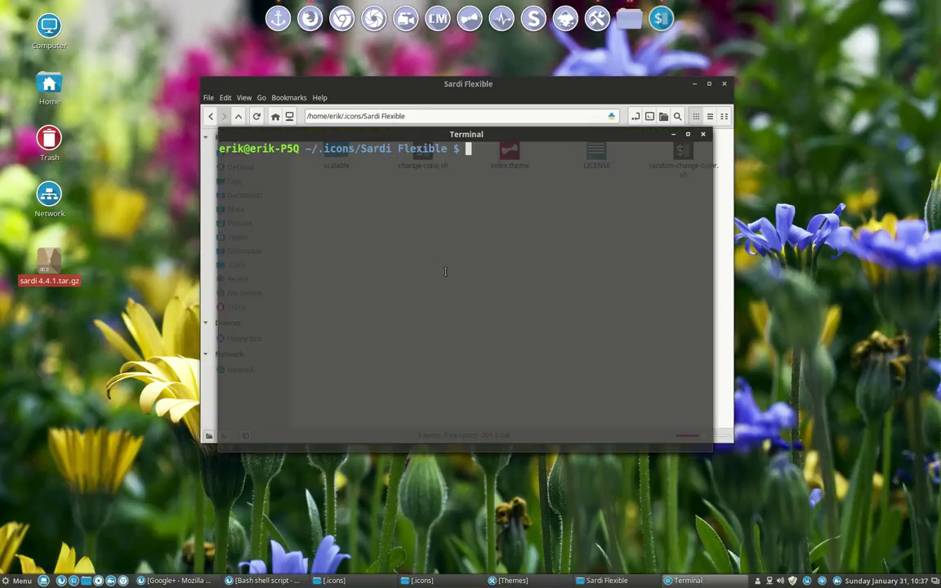
Enter ./change-color.sh at the terminal prompt and open the script from Nemo for viewing.
text(./c)
key(Tab)
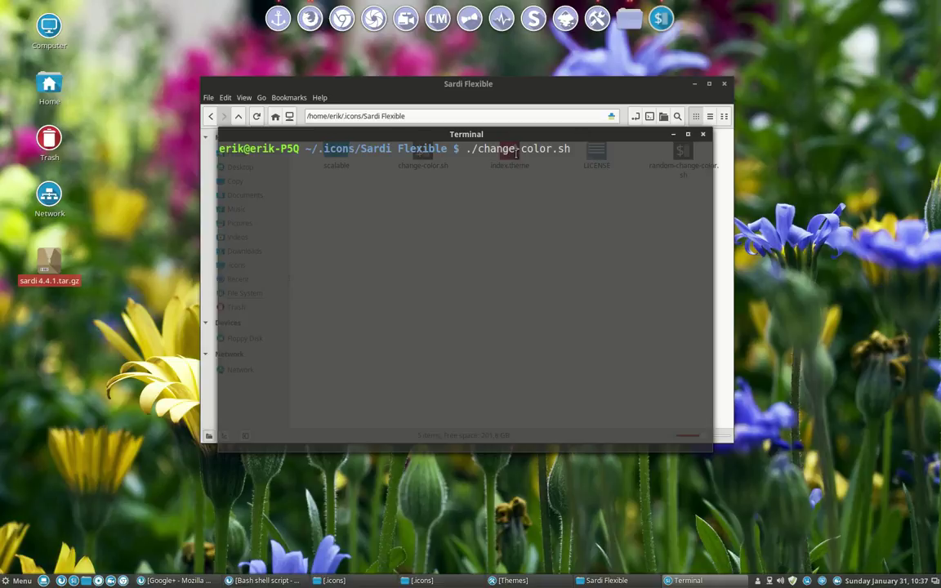
drag(525, 140, 610, 249)
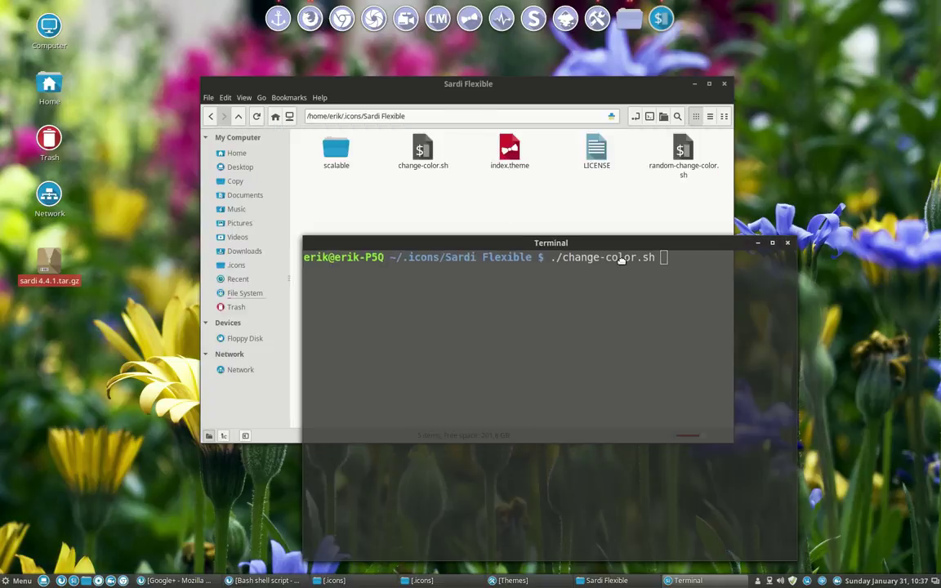
click(433, 168)
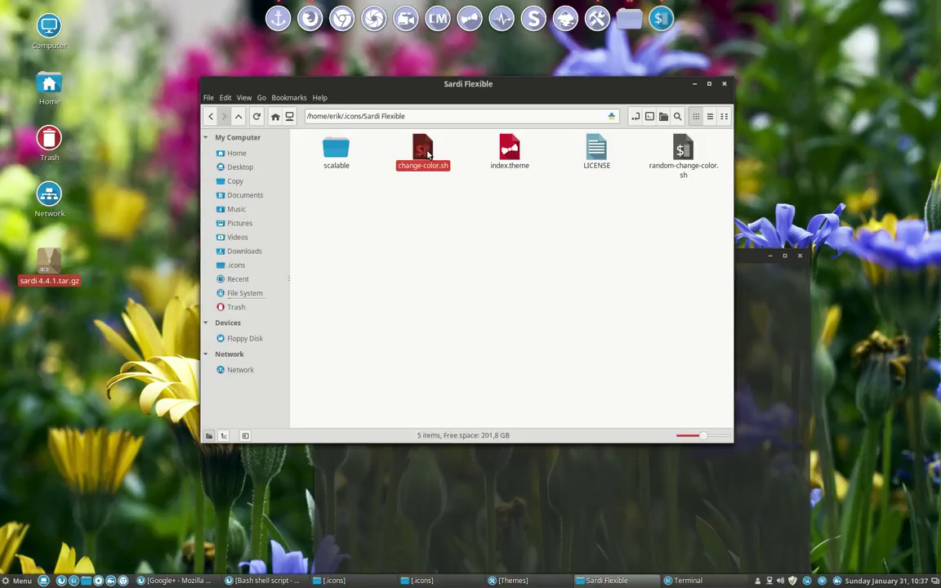
key(Return)
click(500, 308)
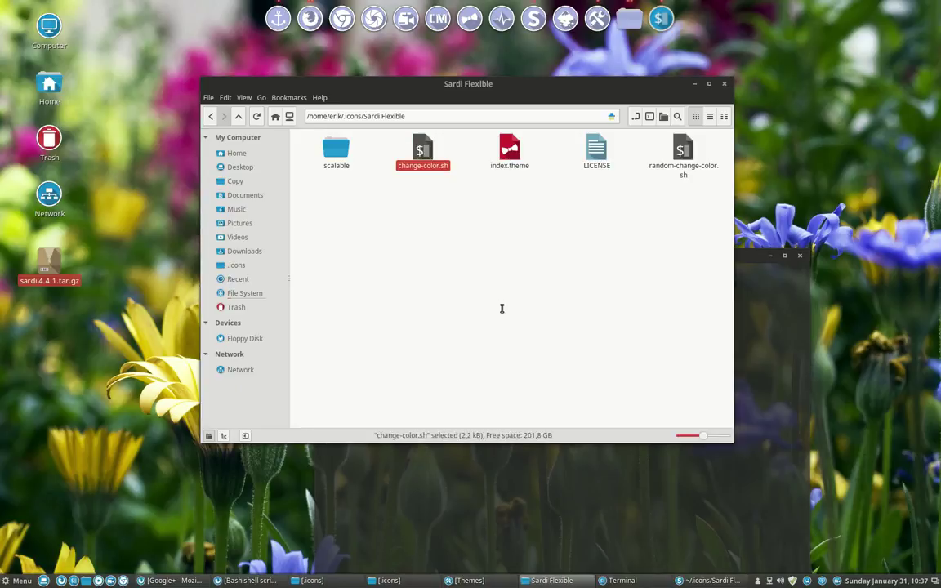
Select the choosecolour value FF6952 on line 31 of change-color.sh.
scroll(193, 329, down, 1)
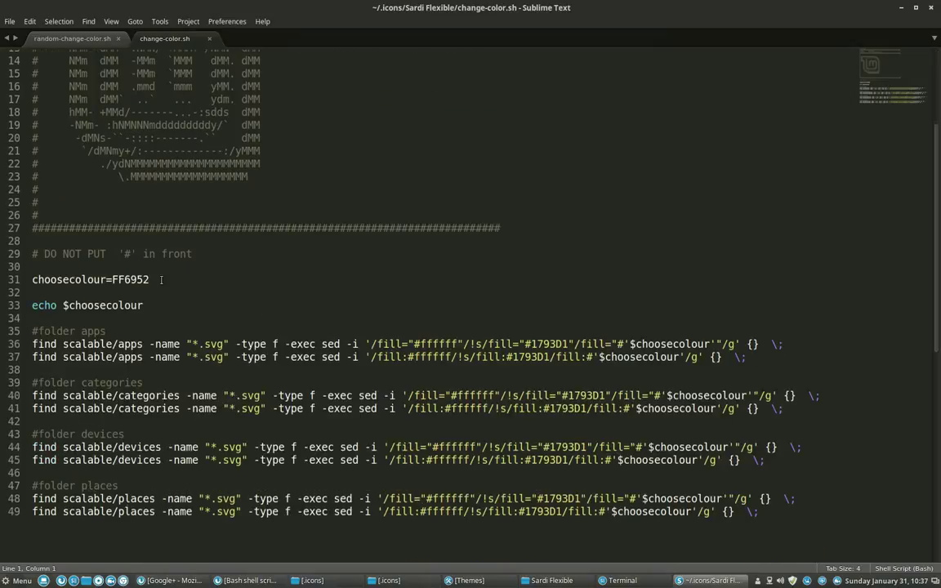
scroll(193, 329, down, 5)
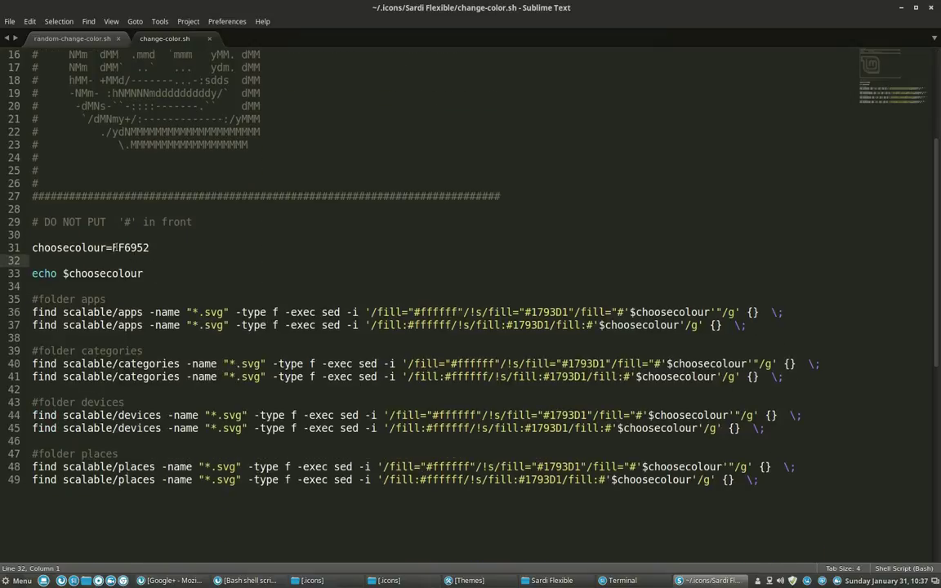
double_click(131, 249)
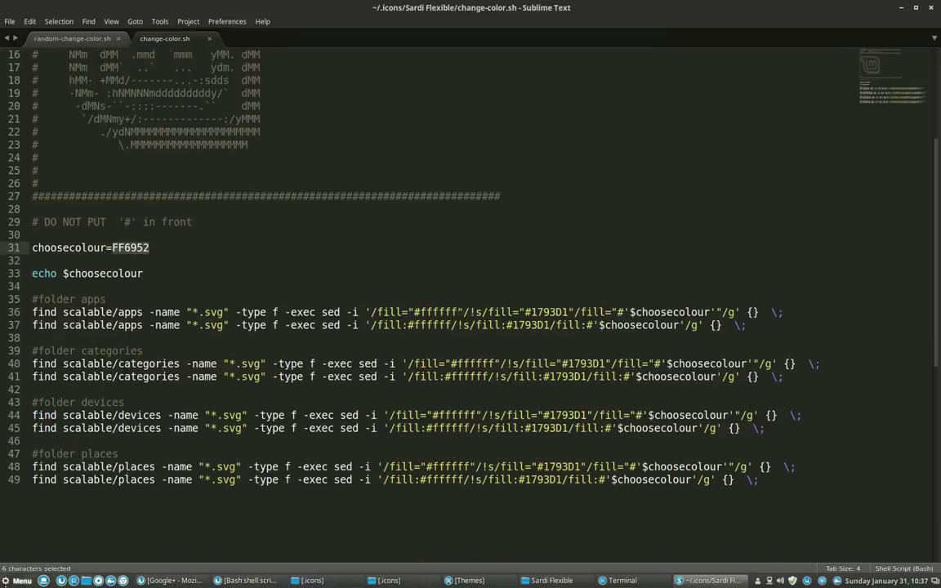
Launch the Gpick colour picker from the application menu.
click(18, 580)
text(gpick)
key(Return)
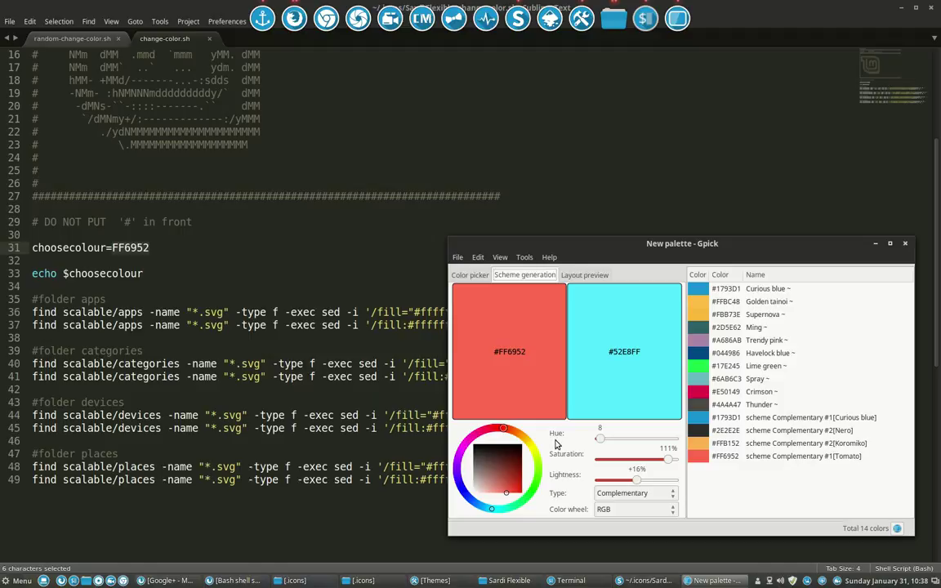
Rotate Gpick's scheme hue to 302 to get the magenta #FF52F9.
mouse_move(503, 428)
mouse_down()
mouse_move(529, 442)
mouse_move(538, 469)
mouse_move(532, 512)
mouse_move(454, 565)
mouse_move(478, 543)
mouse_move(454, 555)
mouse_move(412, 520)
mouse_up()
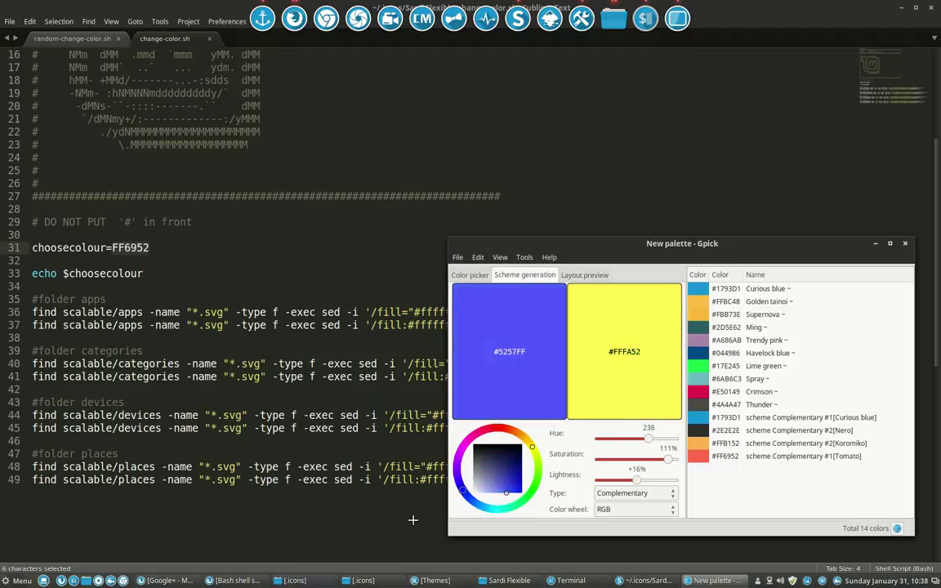
right_click(515, 361)
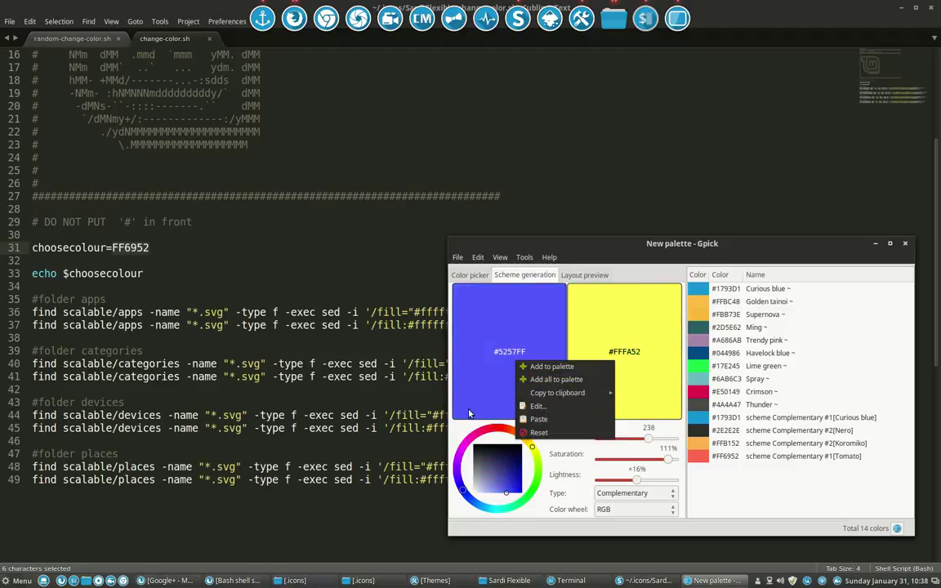
click(464, 495)
drag(462, 493, 462, 446)
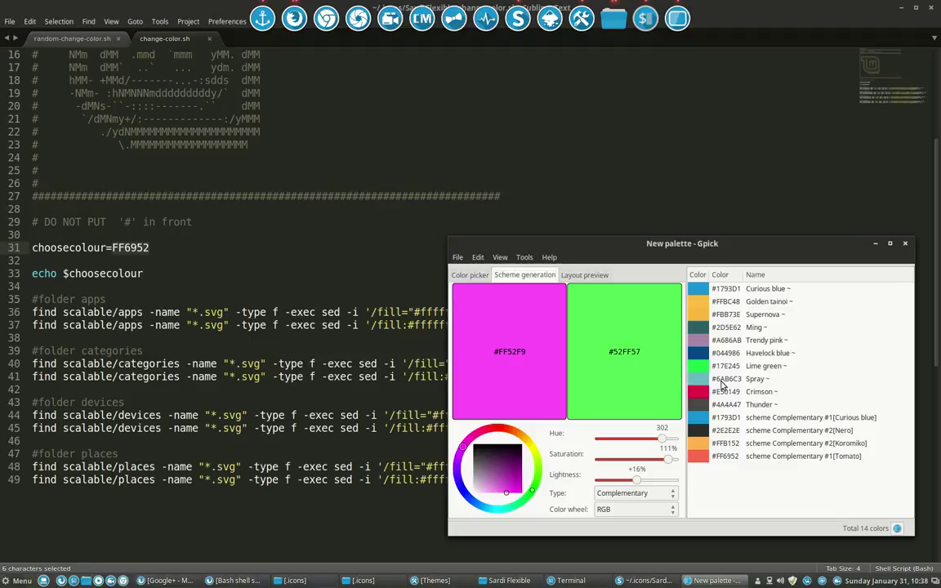
Add the Fuchsia colour to the palette and copy its #FF52F9 hex code.
right_click(529, 393)
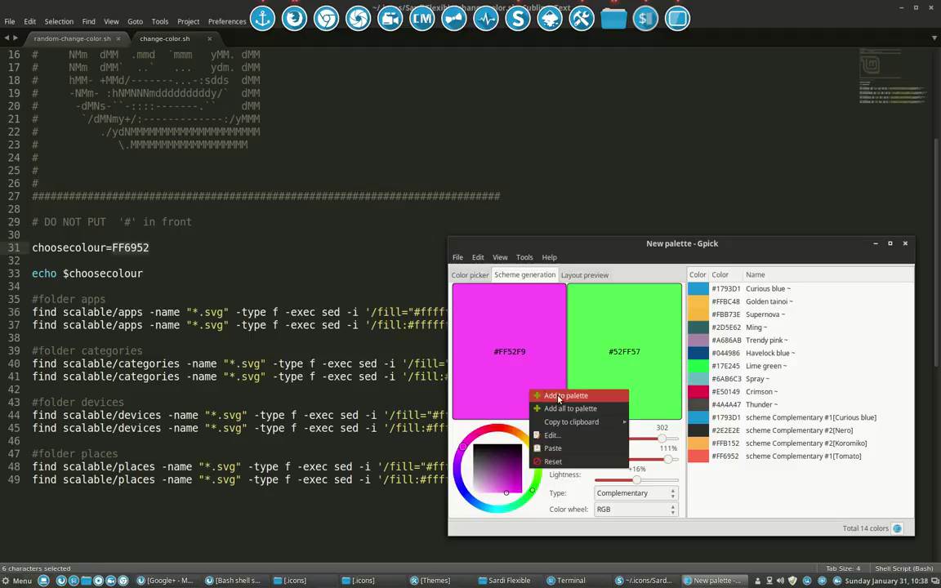
click(539, 395)
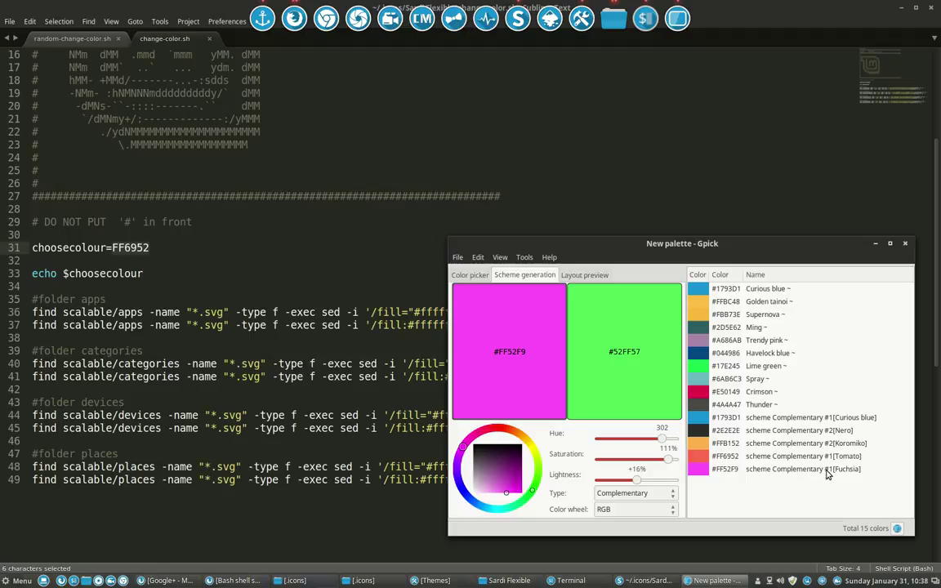
click(752, 471)
right_click(752, 472)
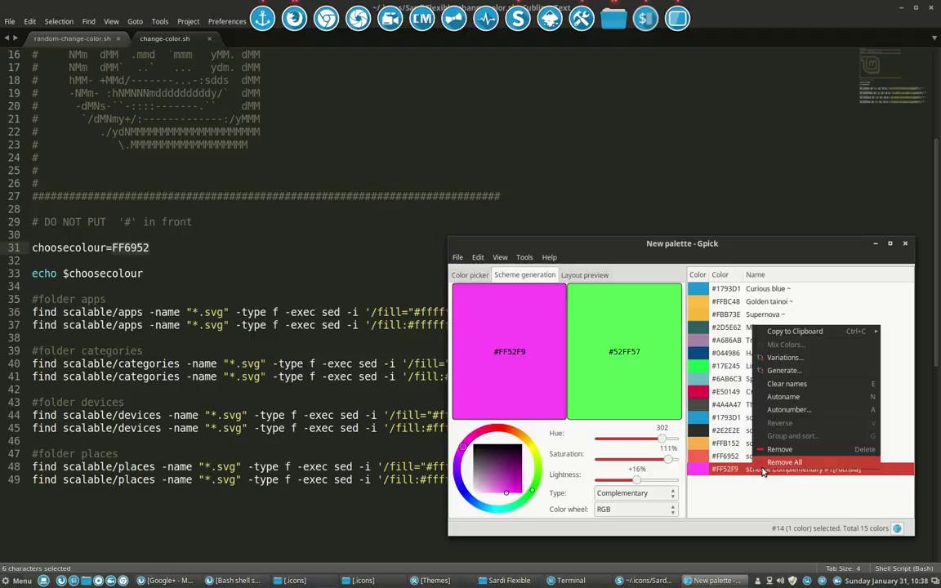
mouse_move(776, 331)
click(686, 333)
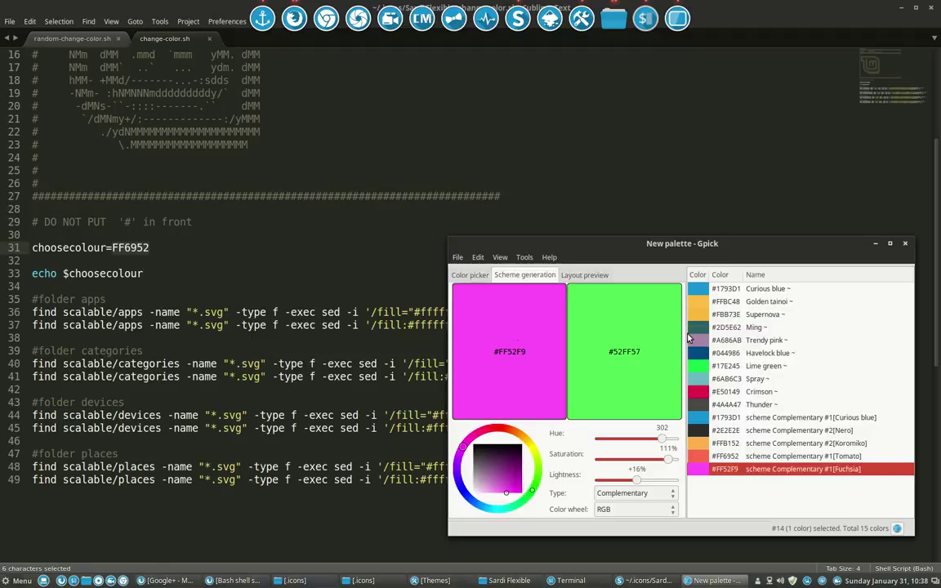
Replace FF6952 with FF52F9 on line 31, dropping the leading #, and save.
click(149, 248)
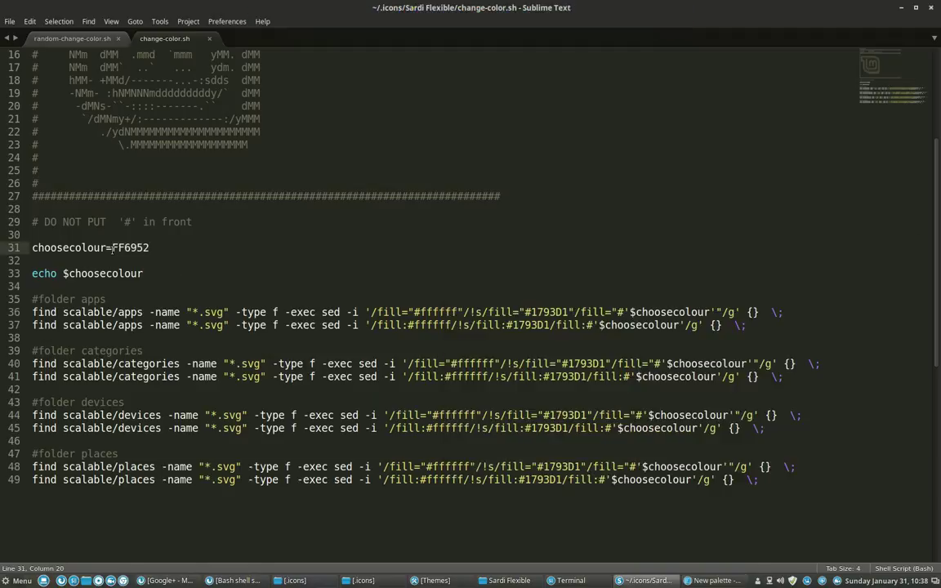
double_click(155, 251)
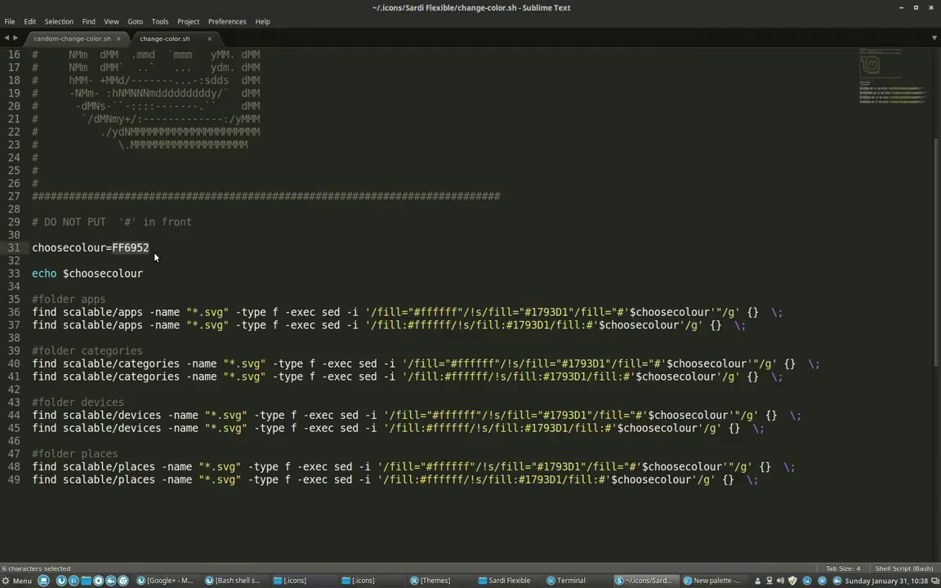
text(#FF52F9)
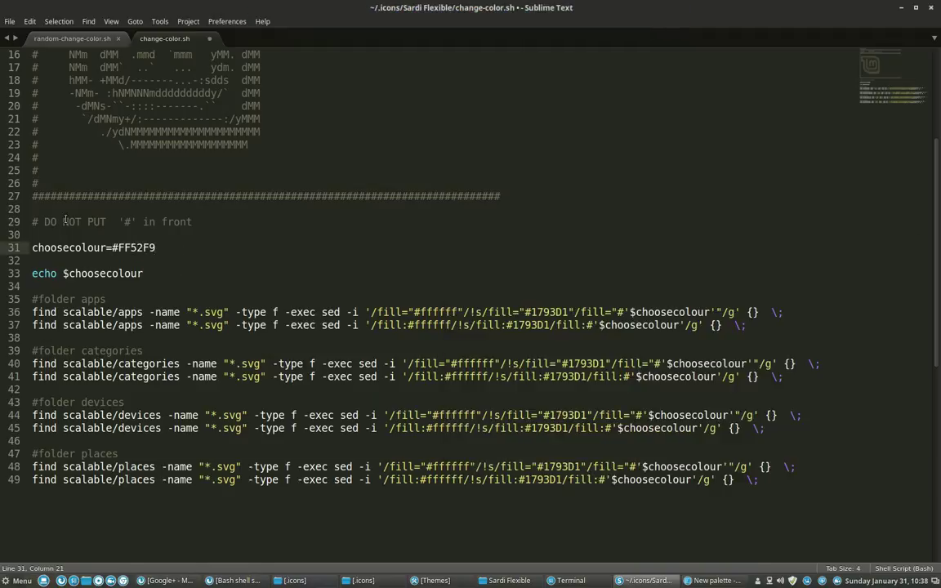
double_click(111, 221)
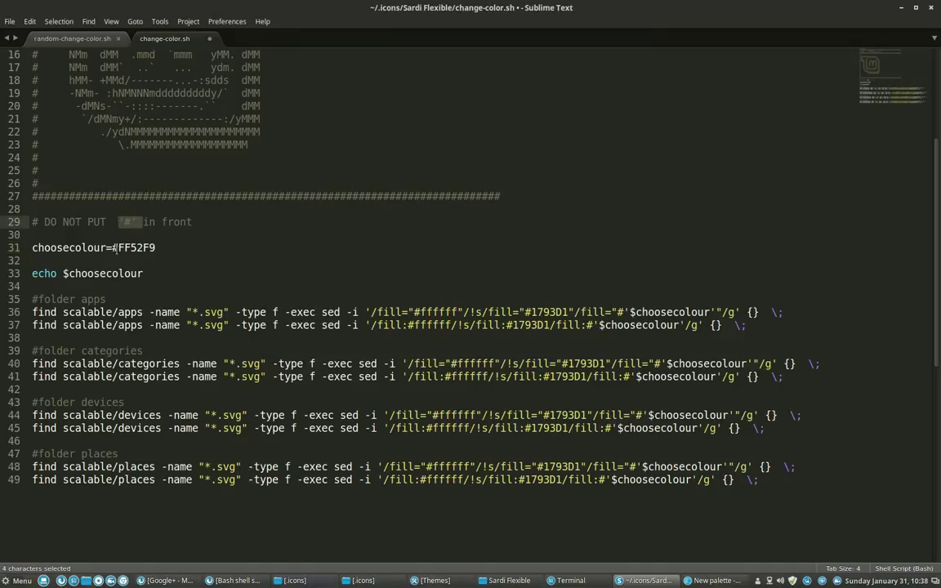
click(118, 248)
key(BackSpace)
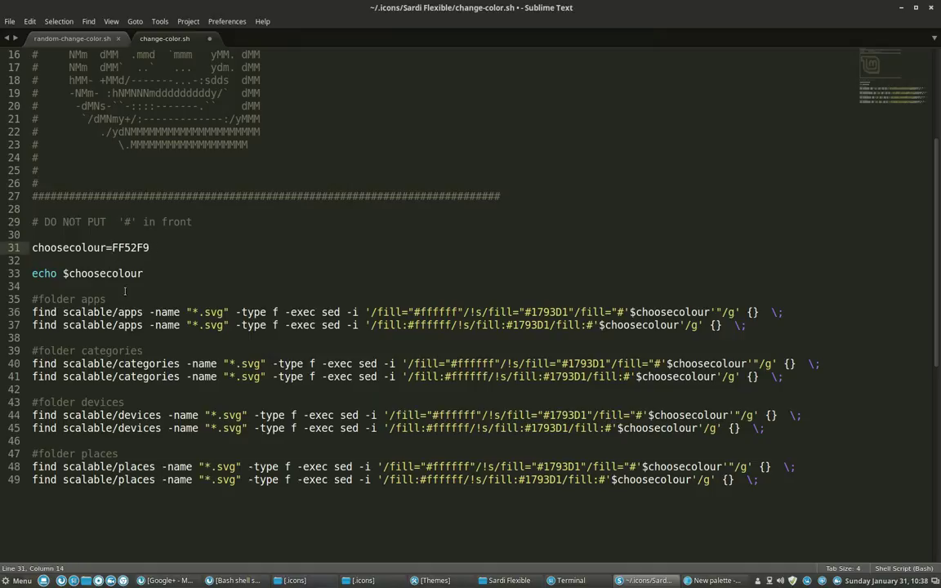
key(ctrl+s)
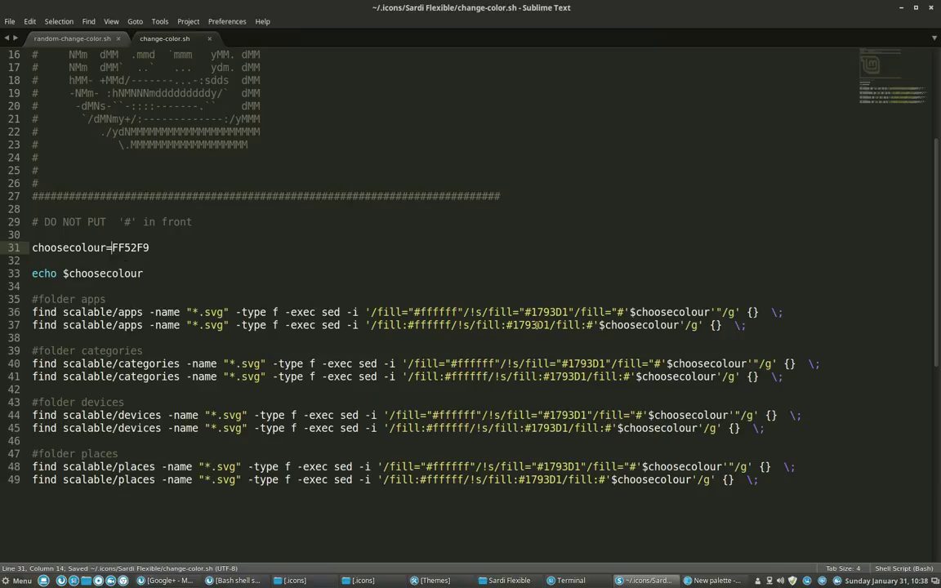
Highlight the original 1793D1 colour and the choosecolour line, then un-maximise the editor.
drag(526, 312, 552, 325)
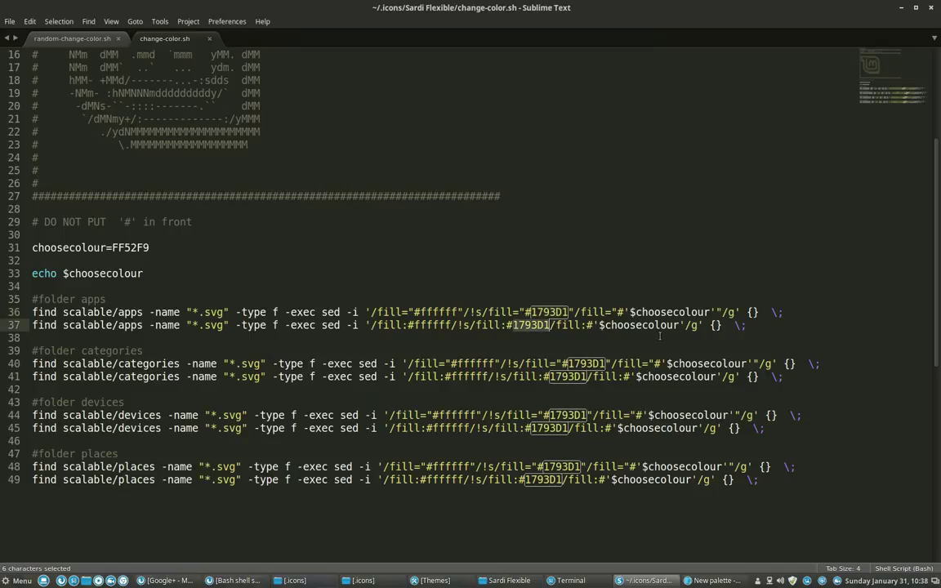
drag(184, 248, 31, 247)
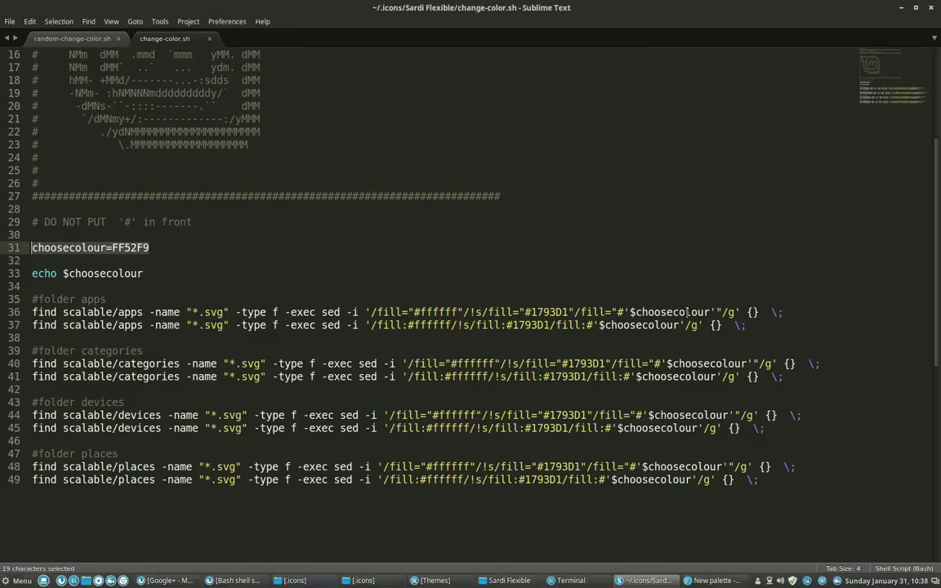
click(682, 312)
key(ctrl+alt+Up)
key(Escape)
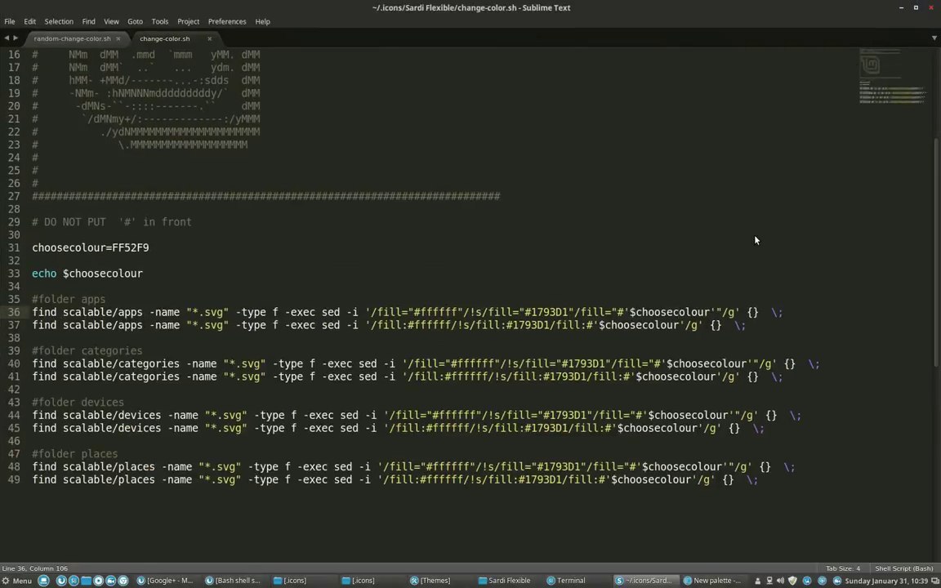
key(alt+F5)
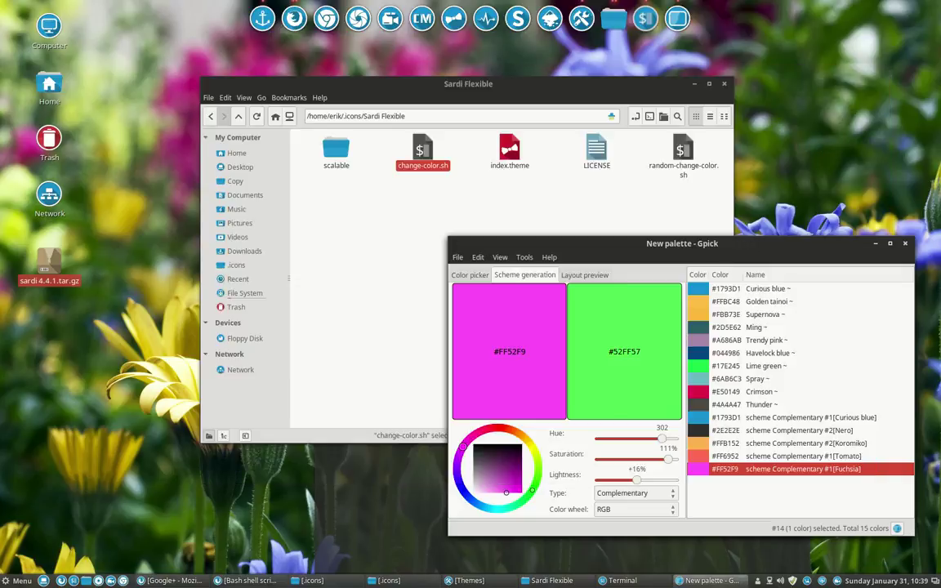
Run ./change-color.sh and view the fuchsia icons in scalable > categories.
click(642, 581)
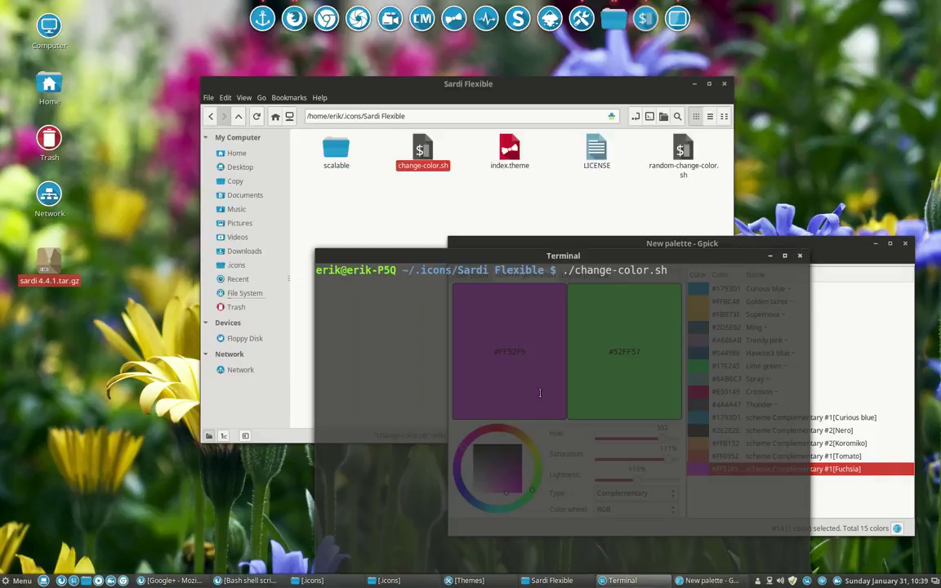
key(Return)
double_click(342, 154)
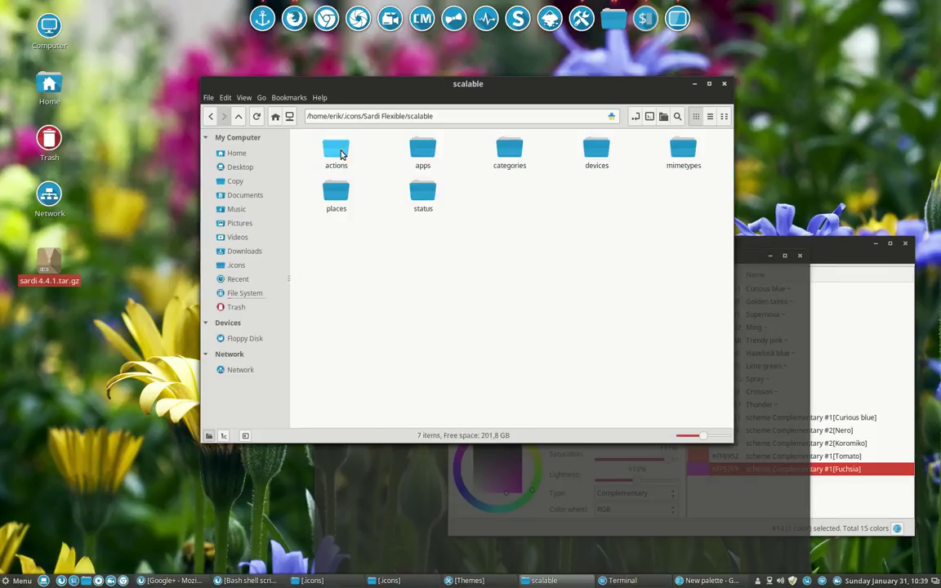
double_click(509, 151)
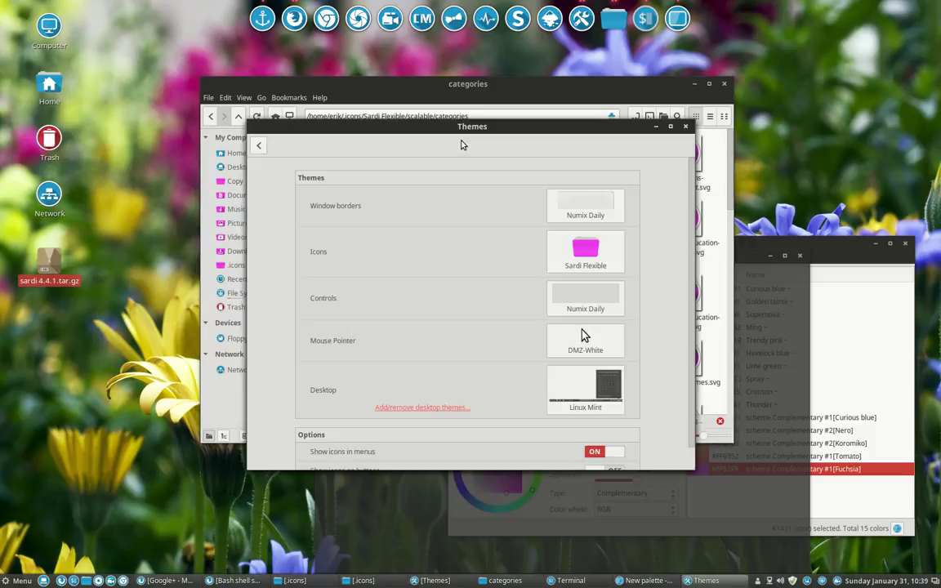
Choose Sardi Flexible from the Themes icon-theme list to apply it.
click(586, 263)
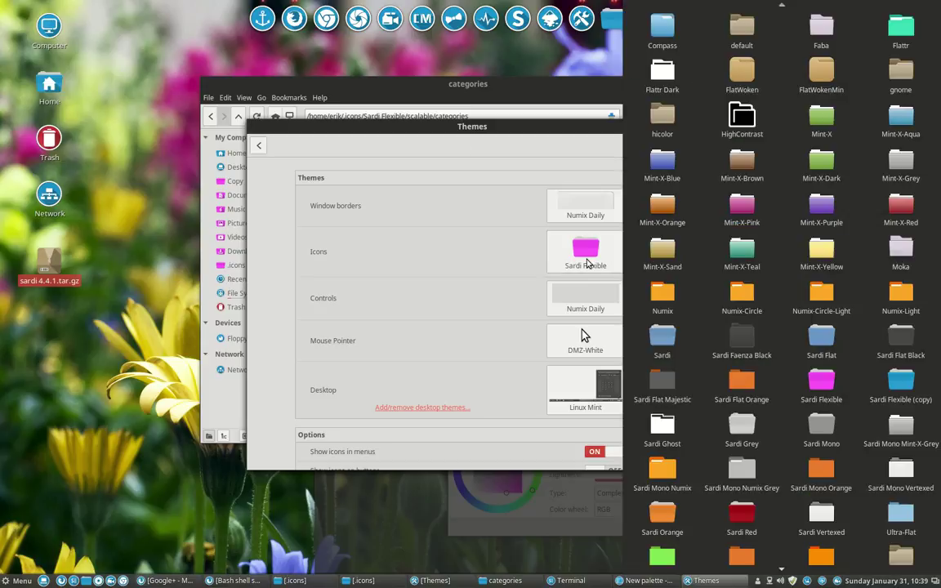
click(729, 302)
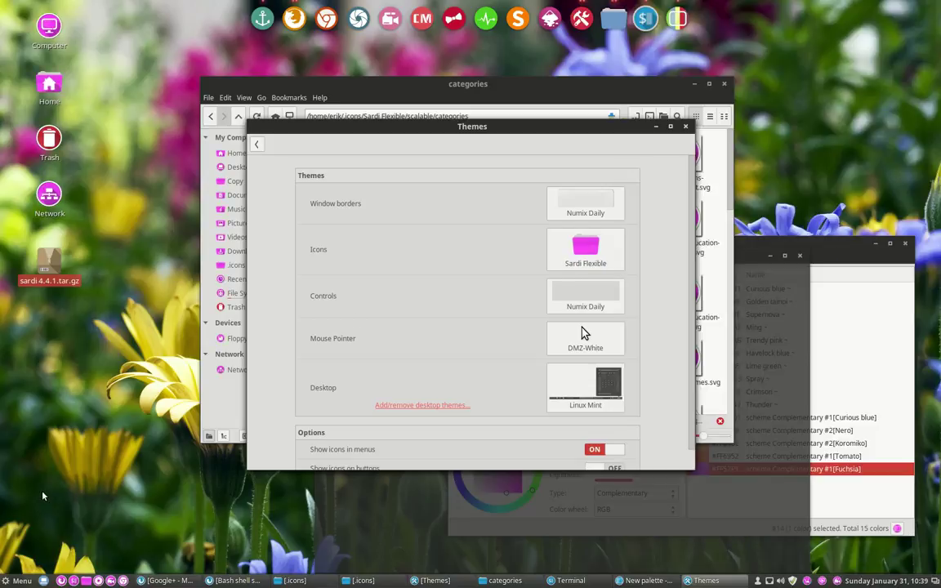
Check the fuchsia icons in the application menu, then close it.
click(16, 582)
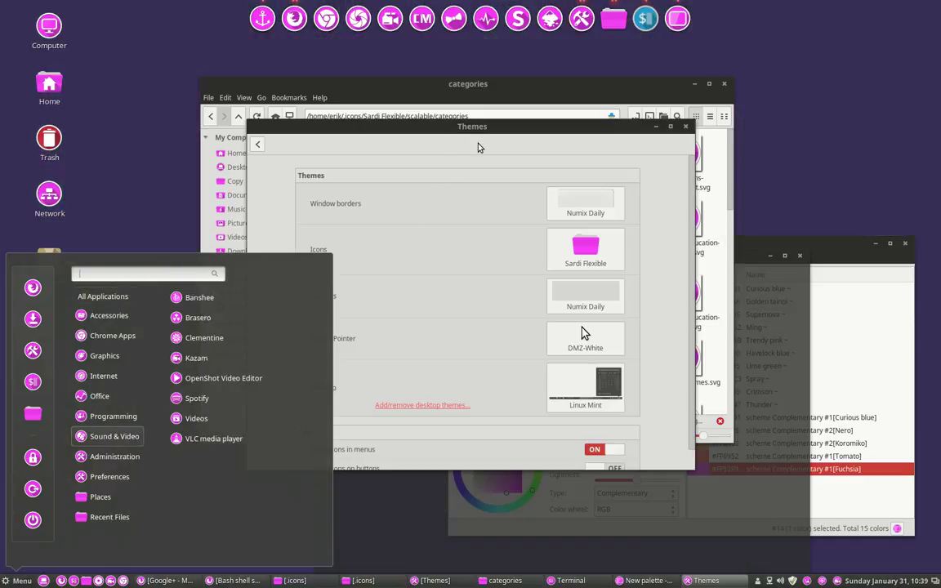
key(Escape)
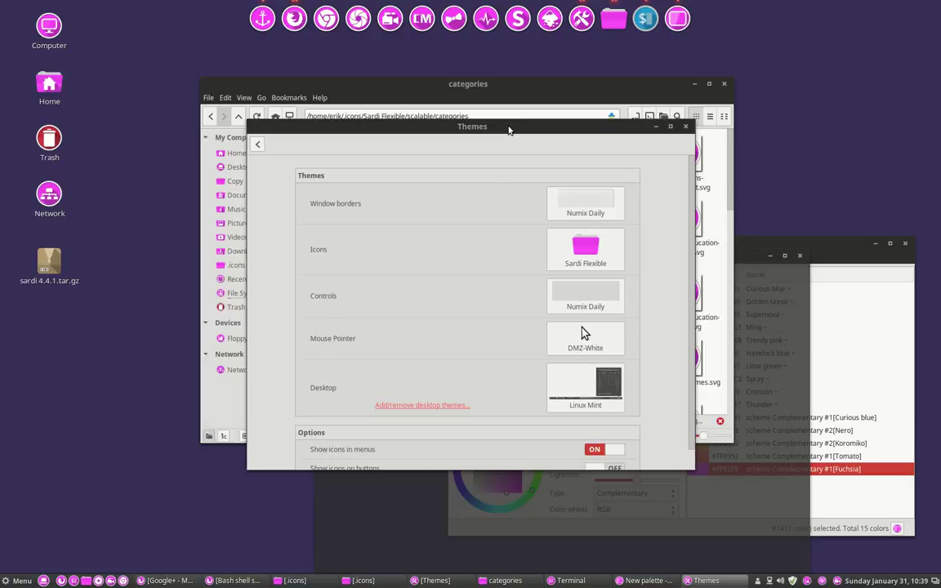